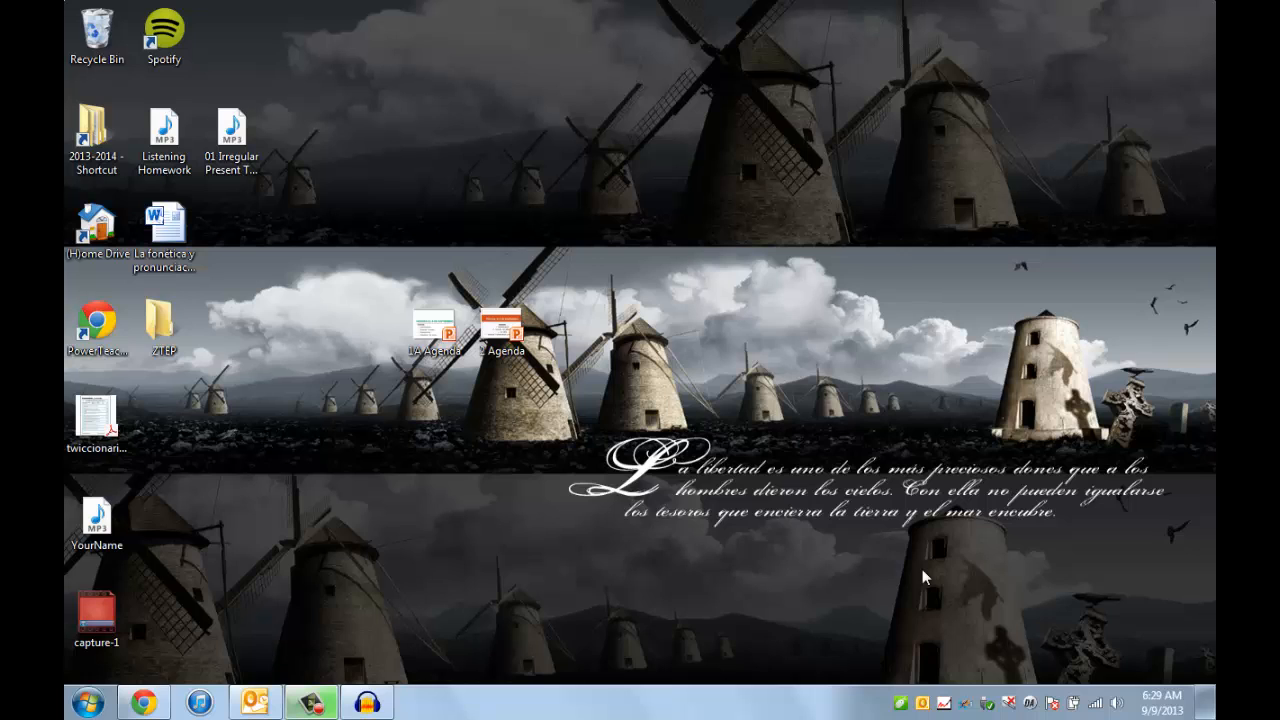
# - Open Audacity and record a voice track about 23 seconds long
pyautogui.click(100, 704)
pyautogui.click(112, 621)
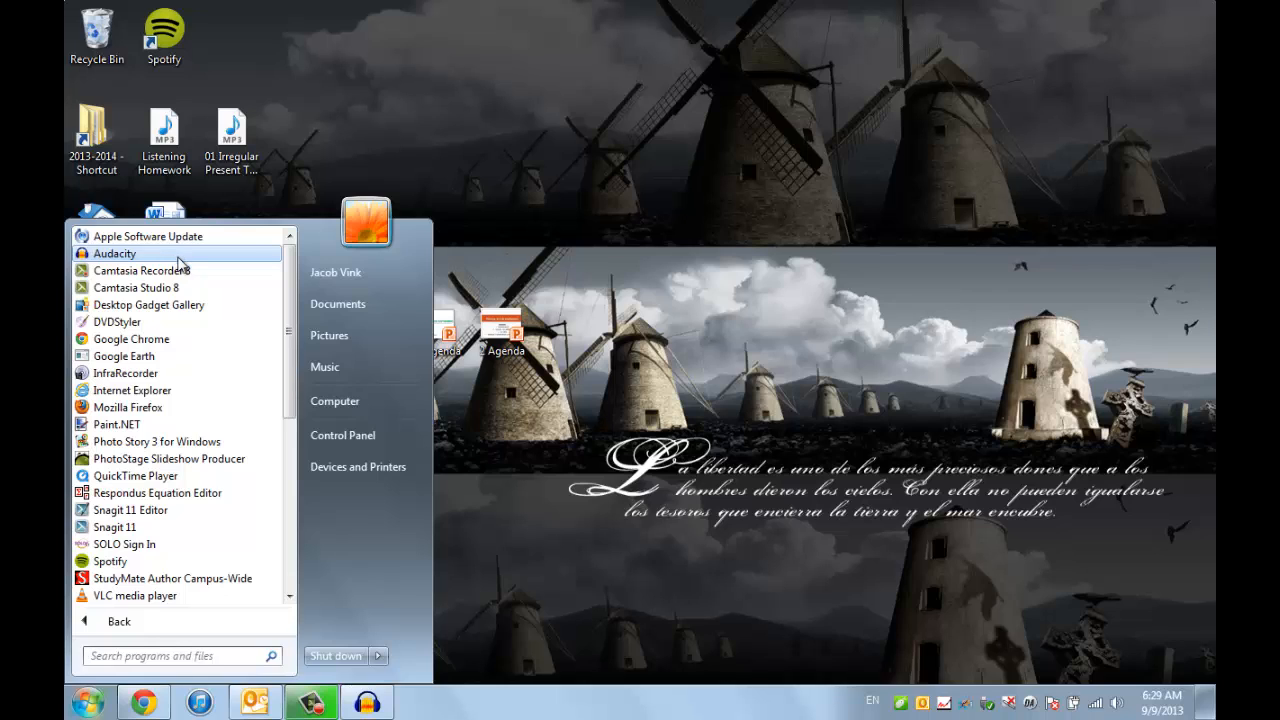
pyautogui.click(380, 706)
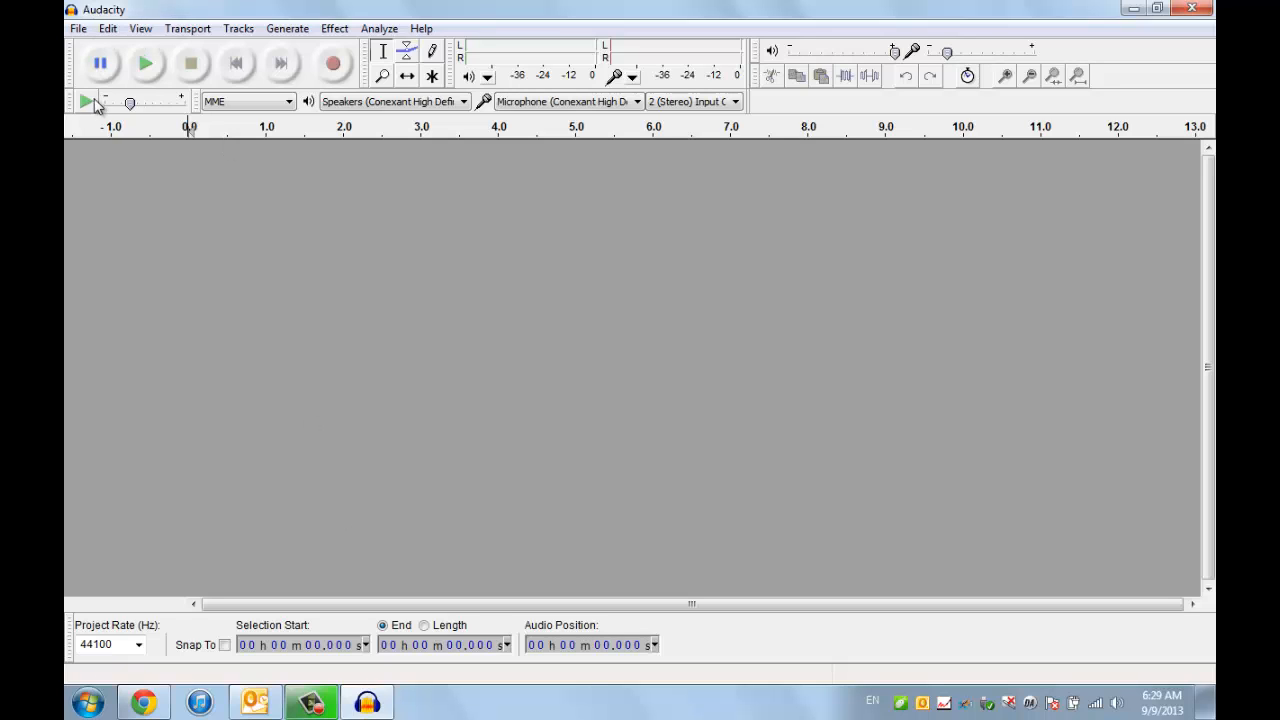
pyautogui.click(335, 64)
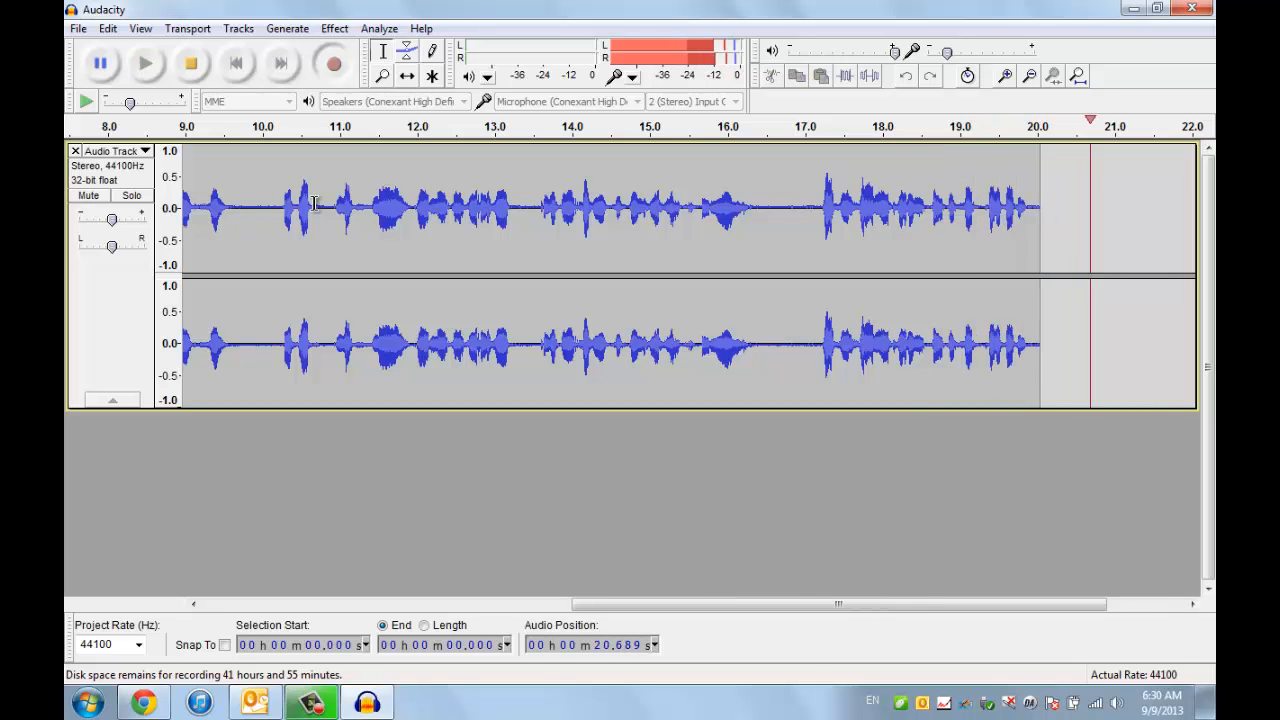
pyautogui.click(191, 66)
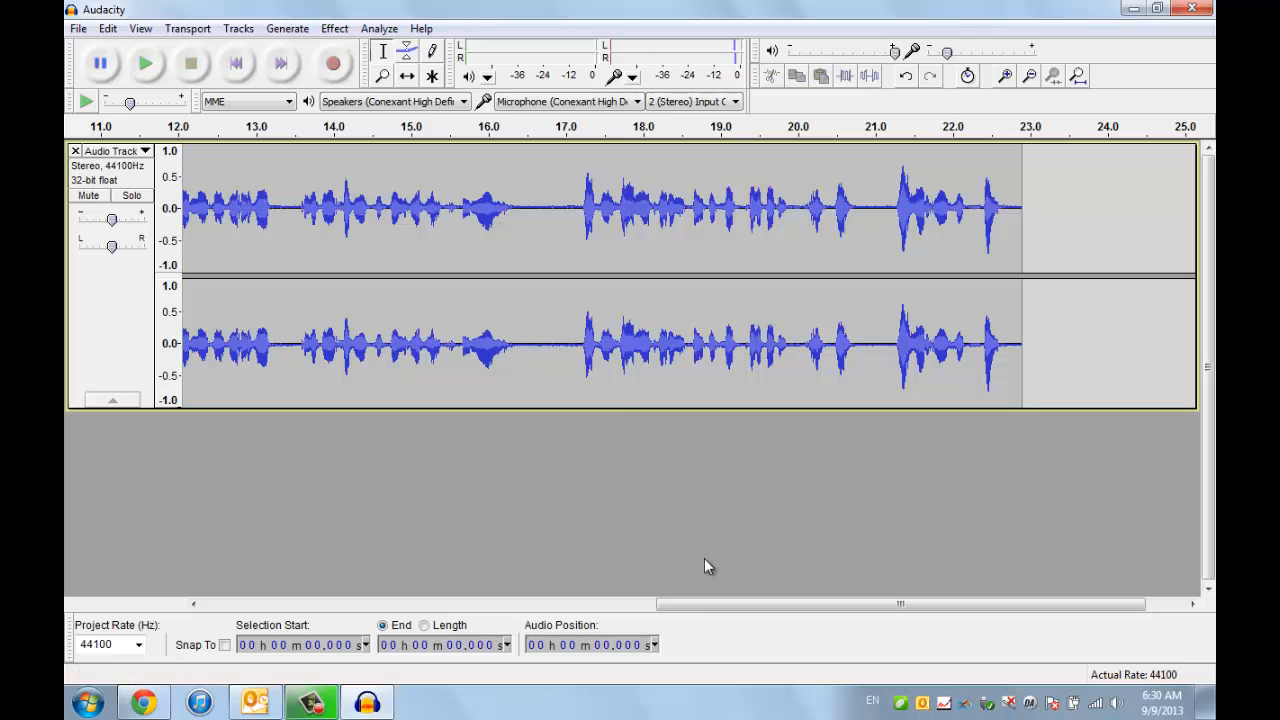
# - Delete the silent gap between about 16.5 and 17.0 seconds from the recorded track
pyautogui.click(441, 604)
pyautogui.click(193, 604)
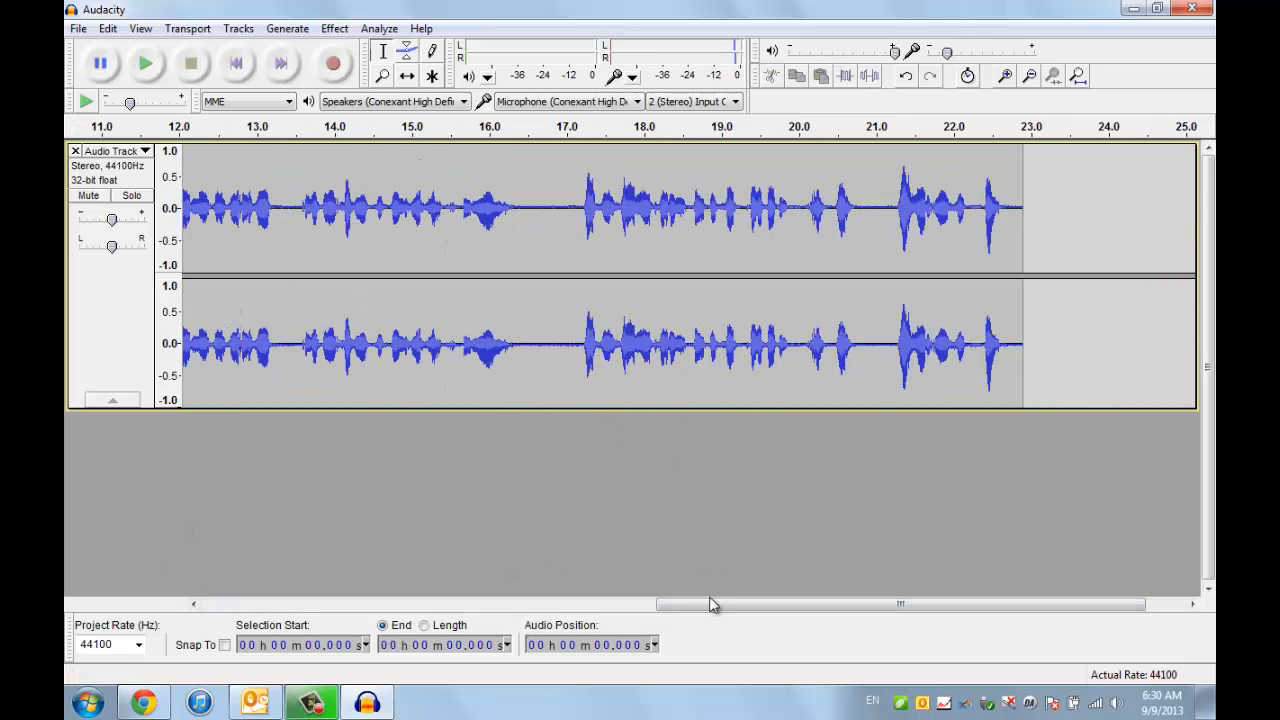
pyautogui.click(380, 604)
pyautogui.moveTo(242, 605); pyautogui.dragTo(195, 598)
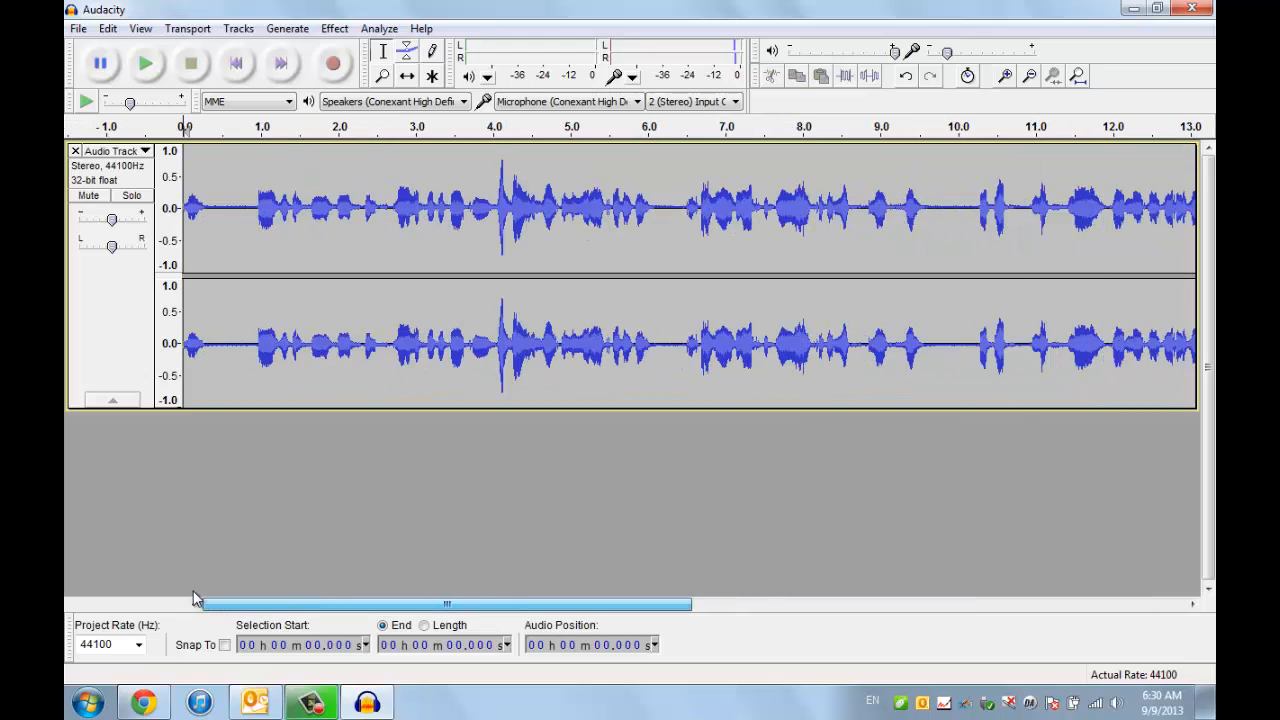
pyautogui.moveTo(343, 604); pyautogui.dragTo(741, 595)
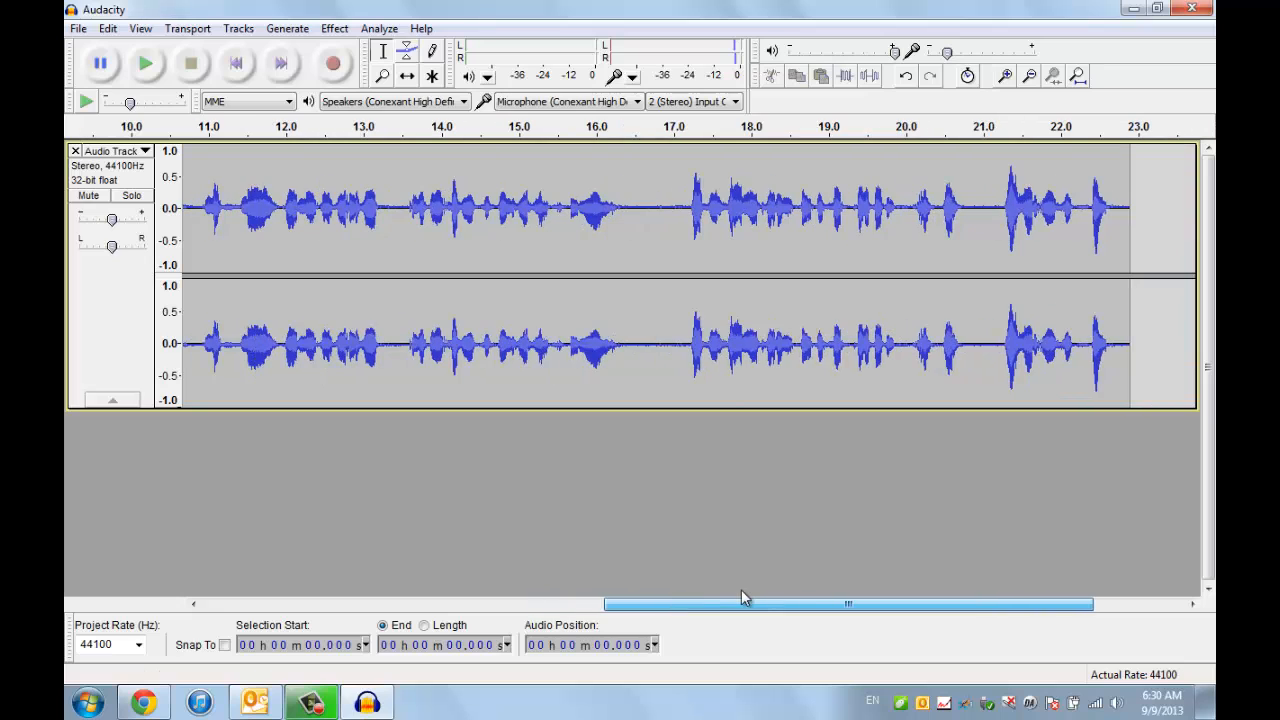
pyautogui.click(628, 204)
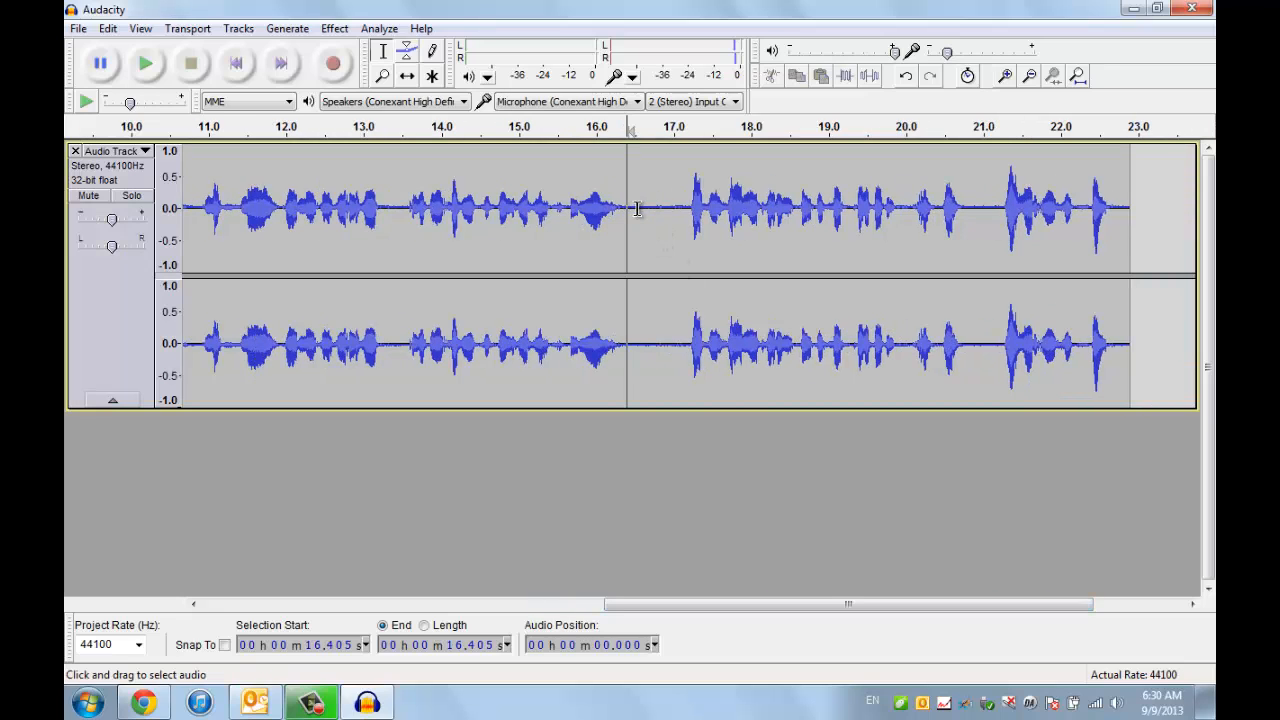
pyautogui.moveTo(638, 208); pyautogui.dragTo(673, 212)
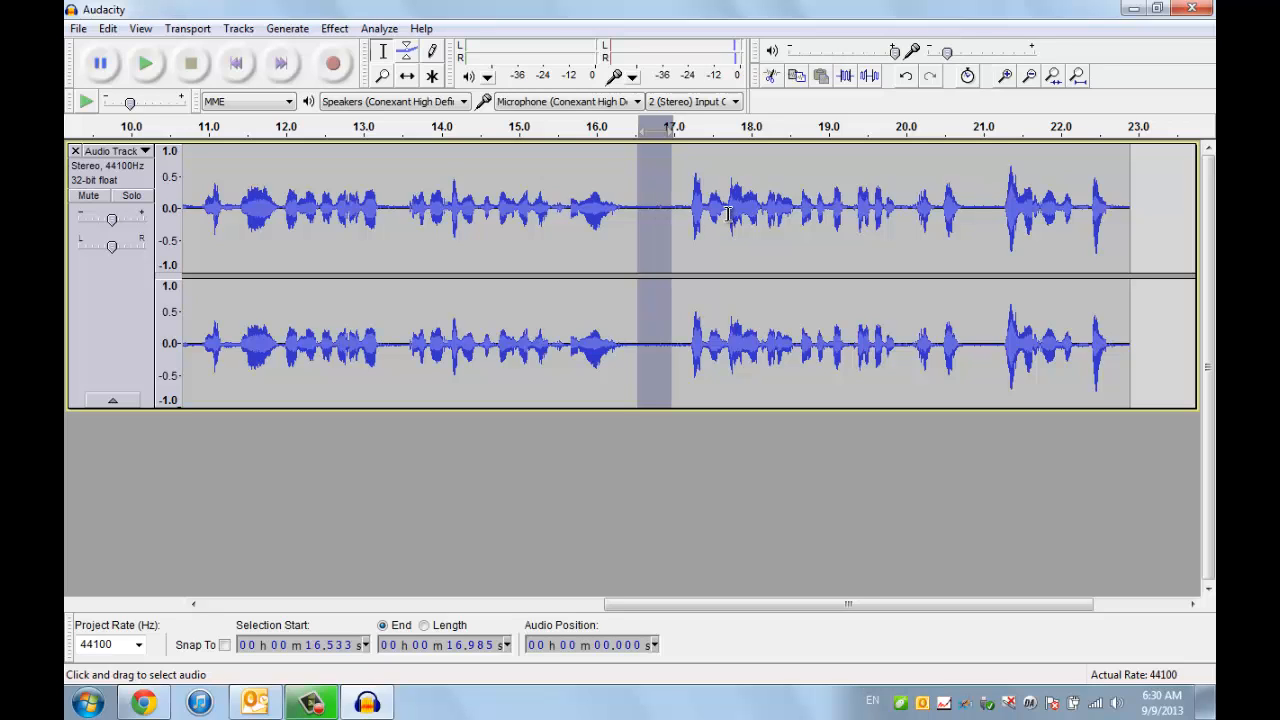
pyautogui.press('Delete')
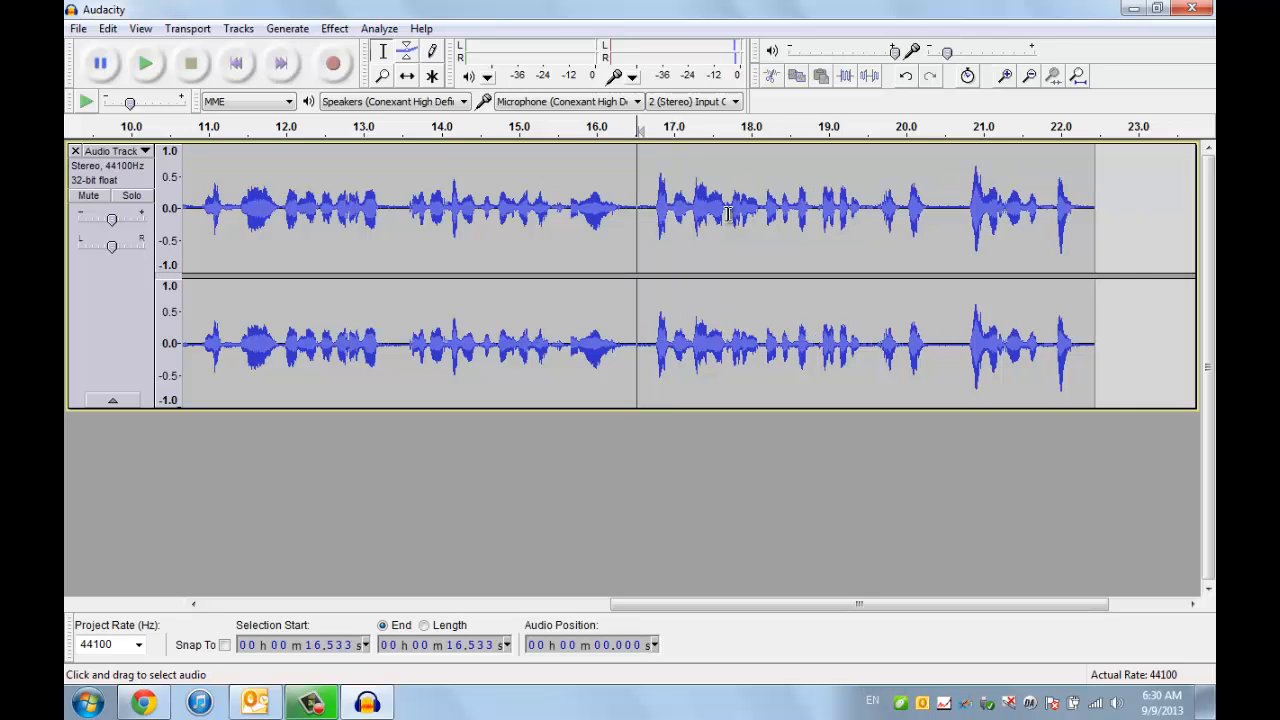
pyautogui.moveTo(624, 210); pyautogui.dragTo(650, 210)
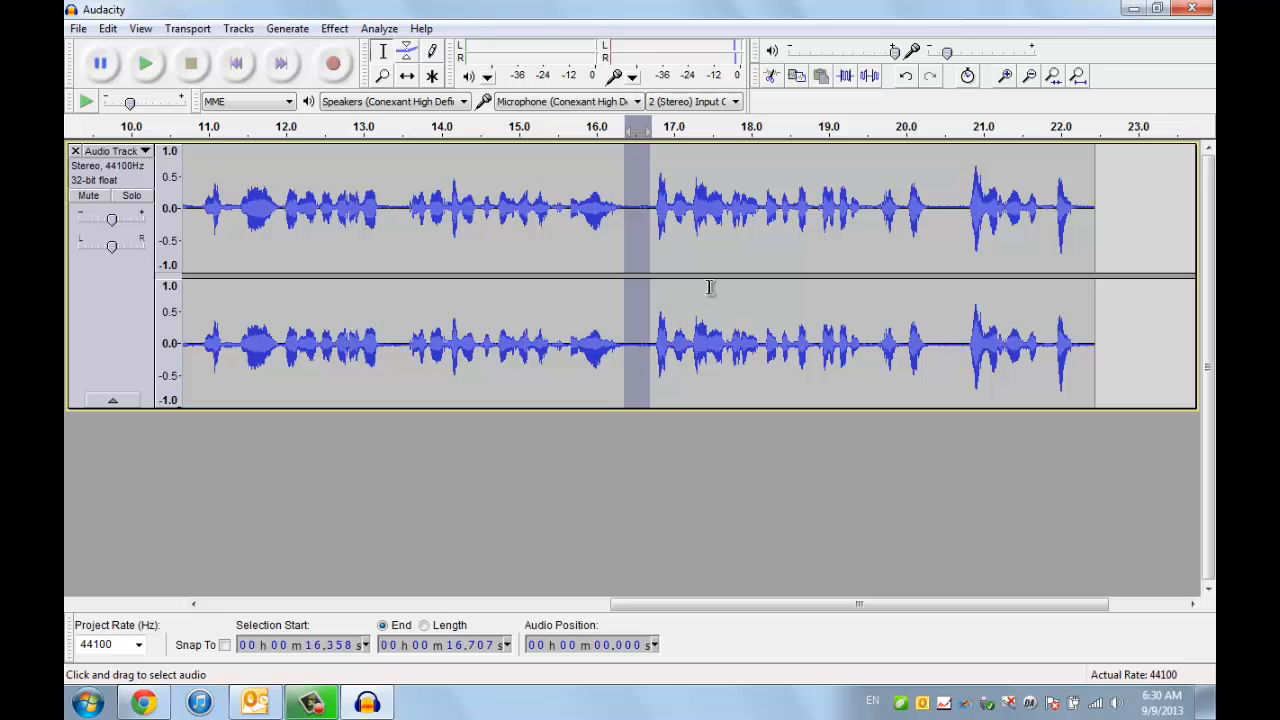
pyautogui.click(678, 223)
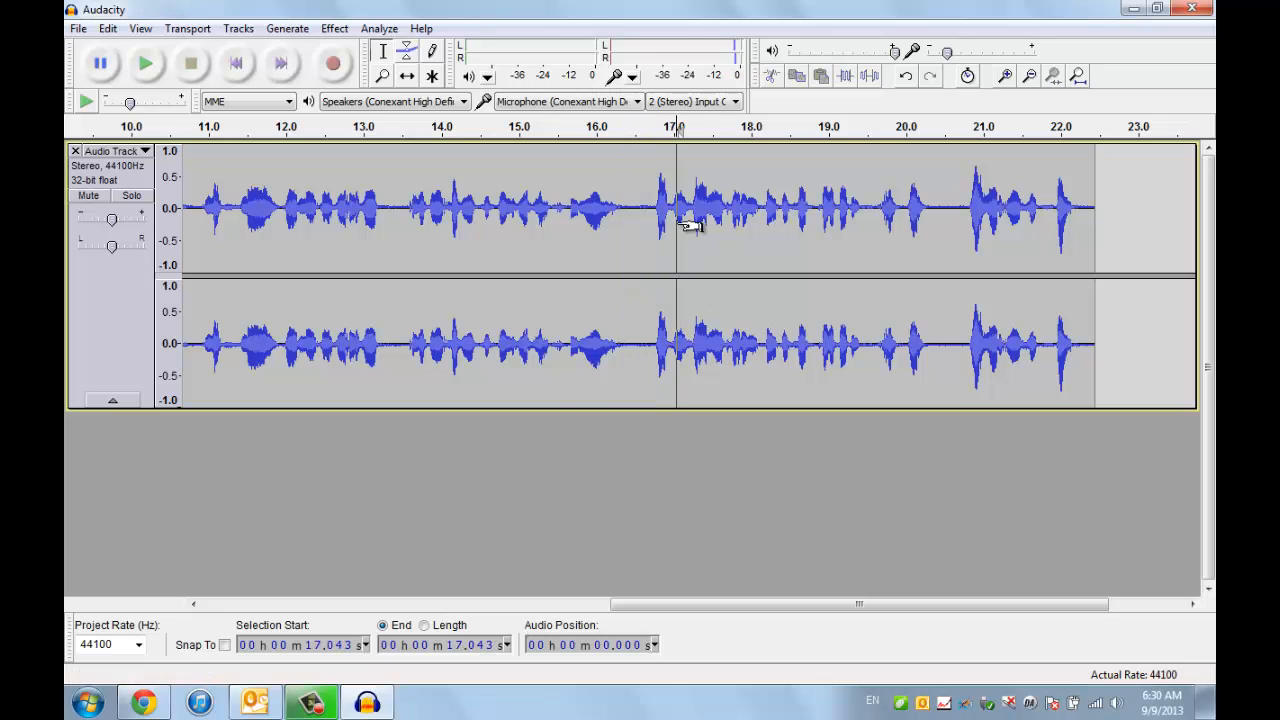
# - Export the recording to the Desktop as an MP3 file named with the speaker's surname, leaving the metadata blank, and locate the file there
pyautogui.click(80, 30)
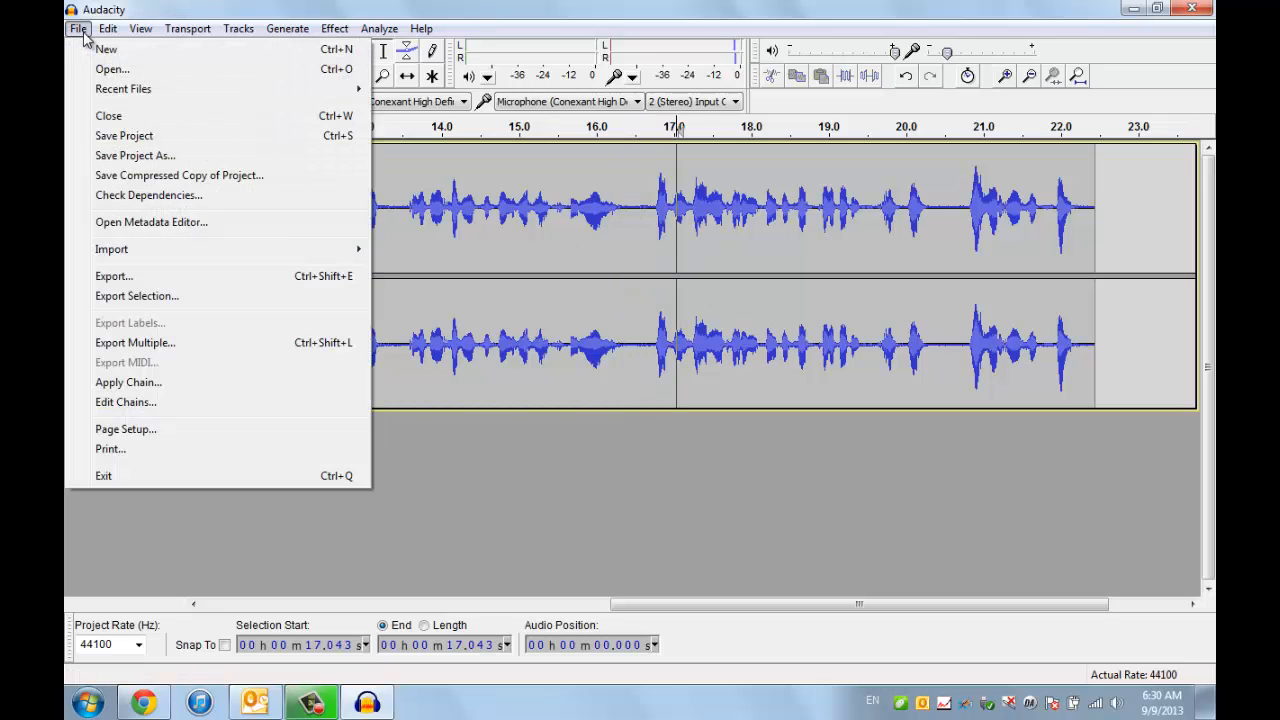
pyautogui.click(137, 282)
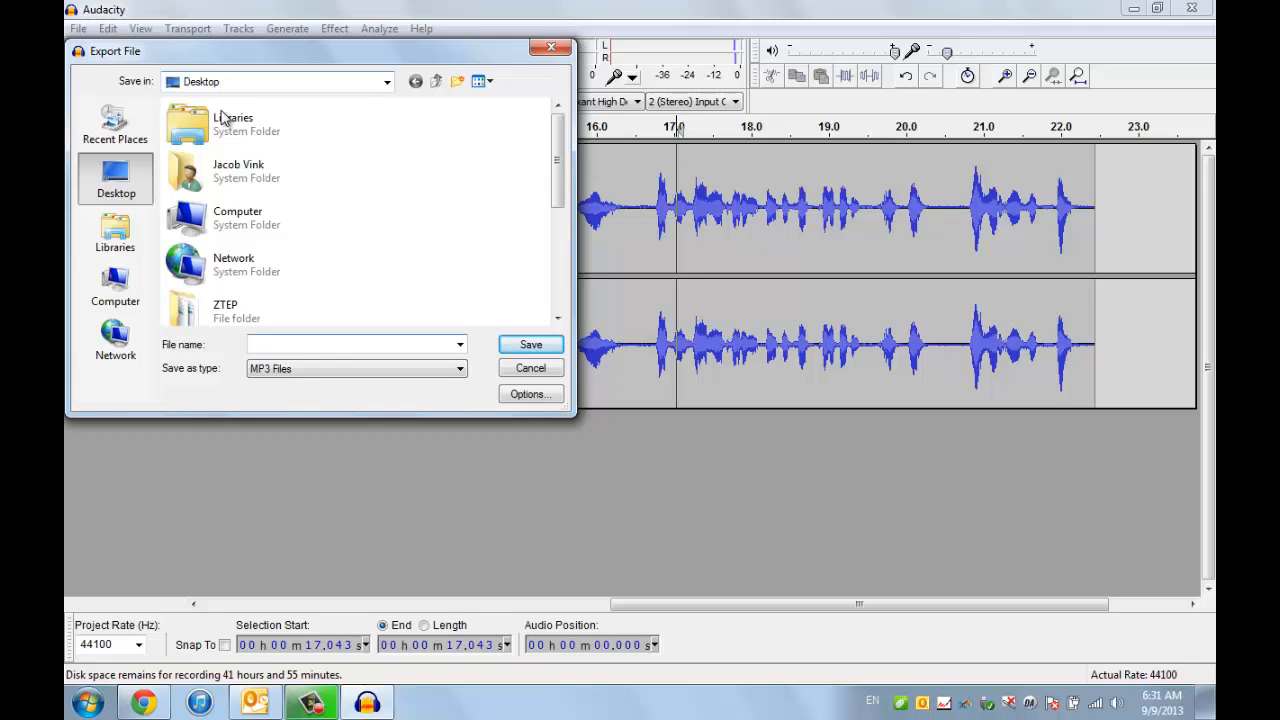
pyautogui.click(374, 369)
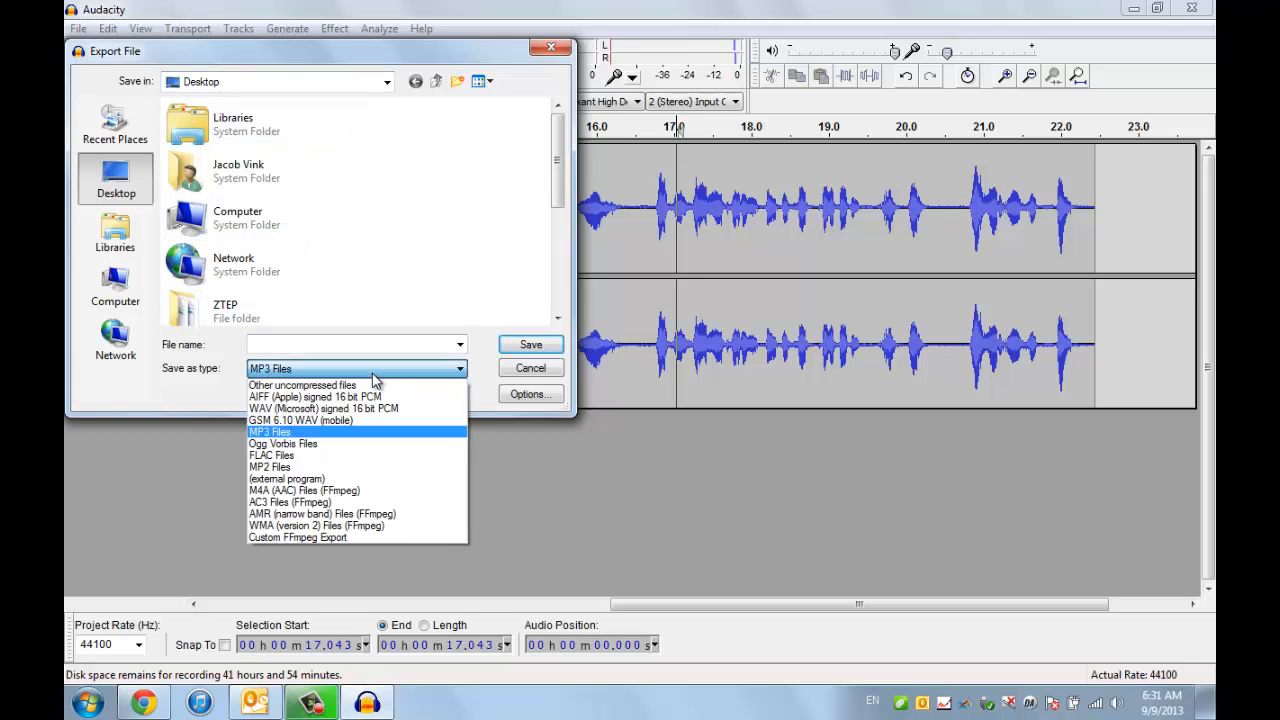
pyautogui.click(443, 432)
pyautogui.click(430, 345)
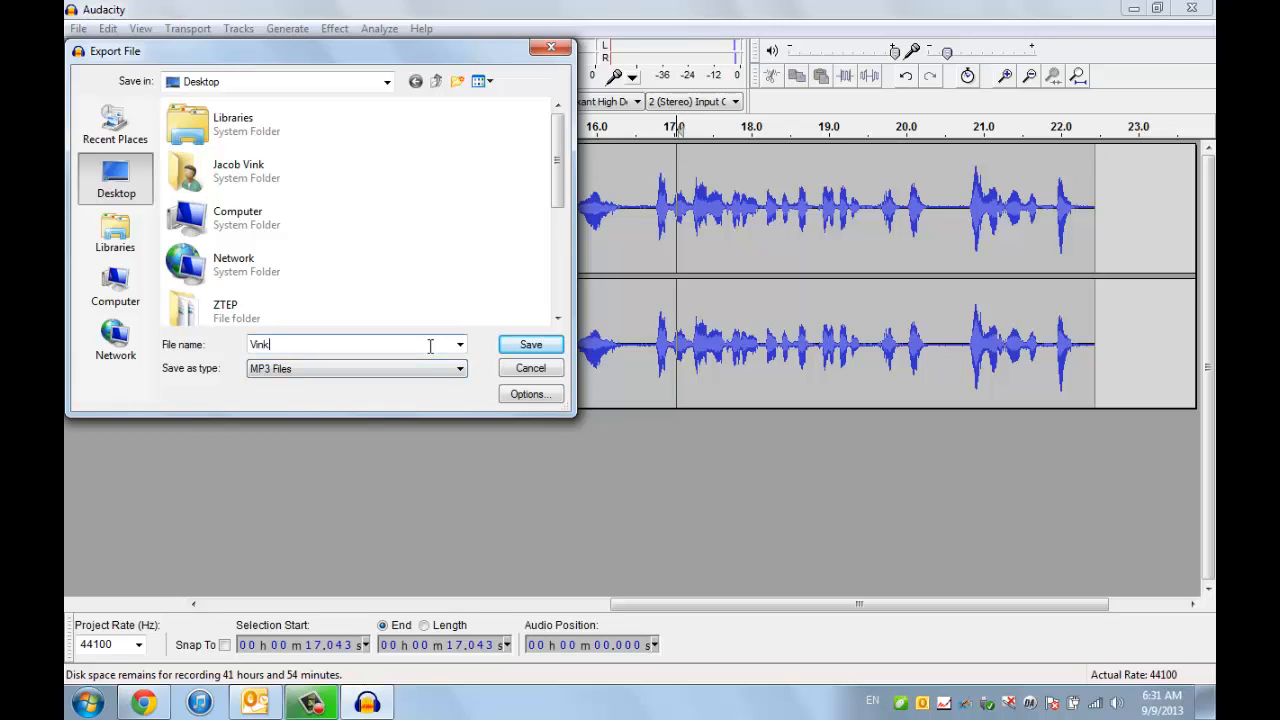
pyautogui.click(528, 346)
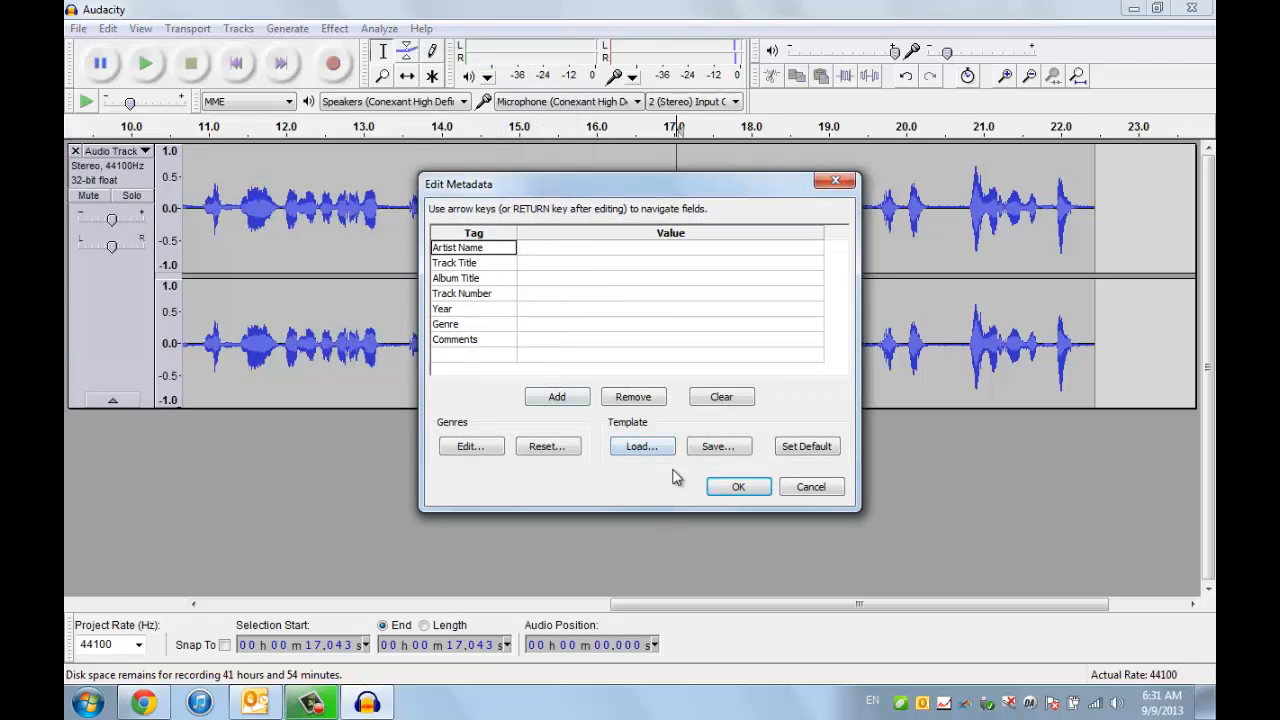
pyautogui.click(734, 488)
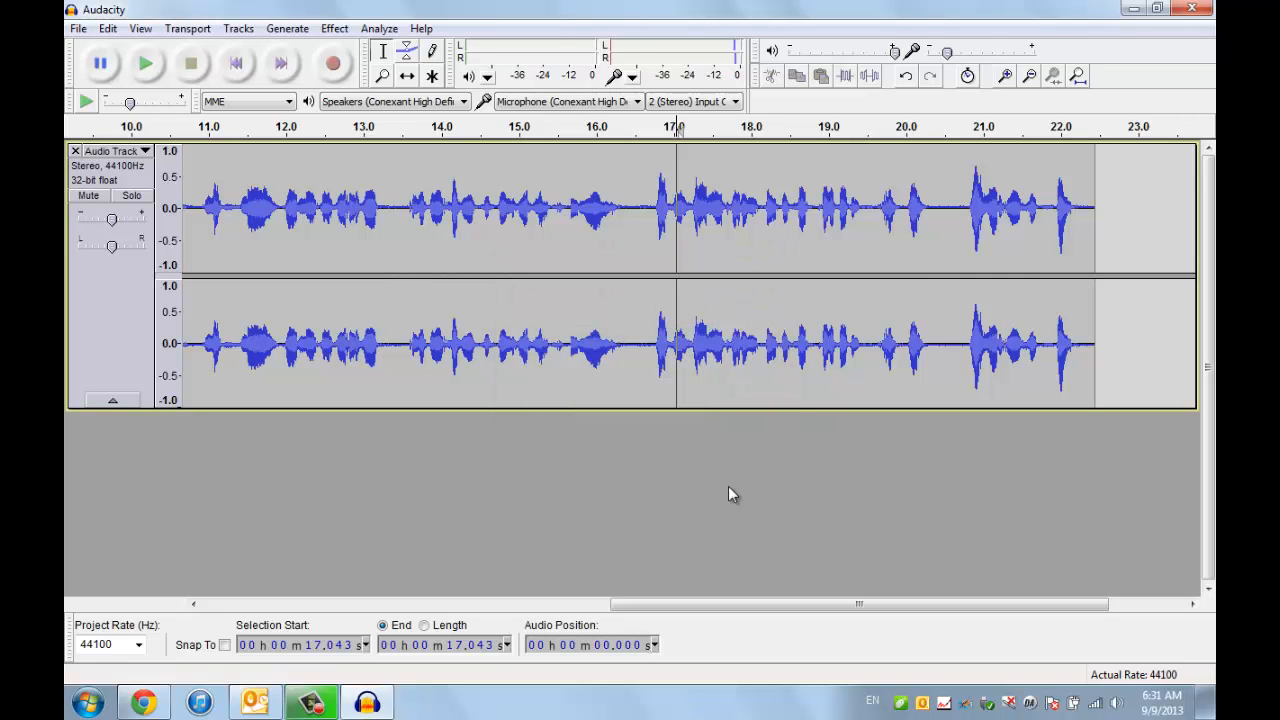
pyautogui.click(1206, 702)
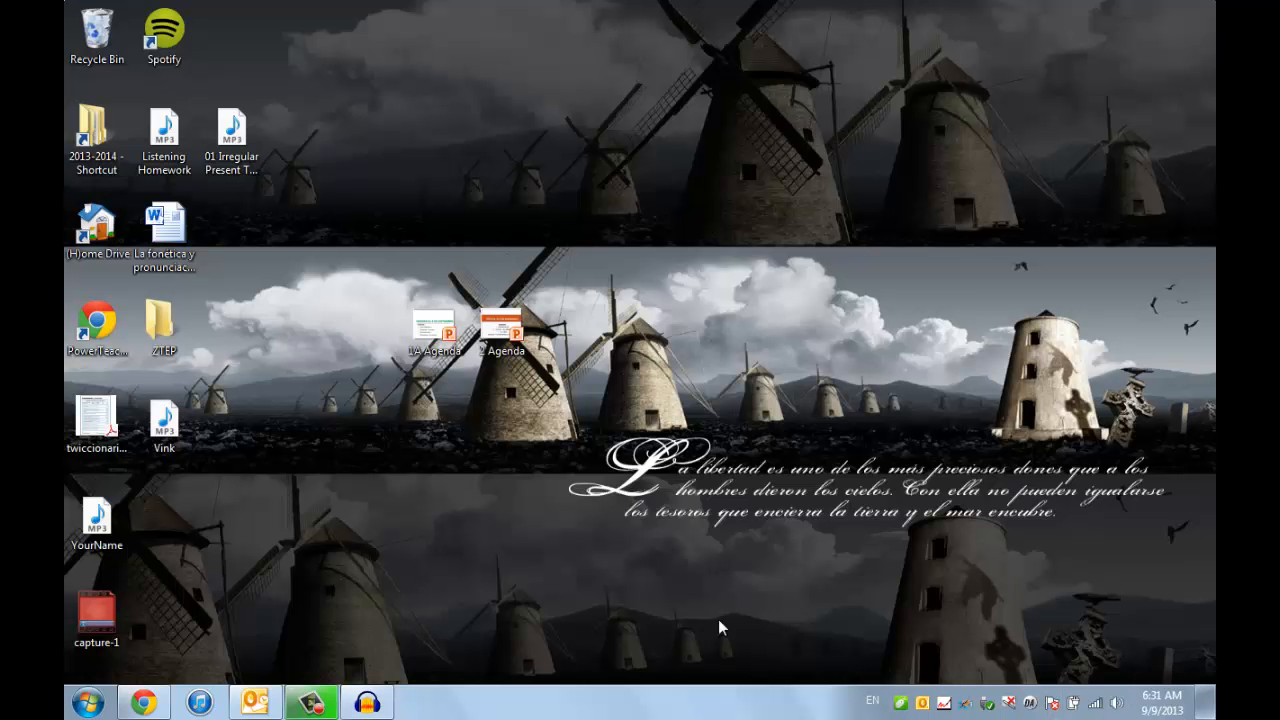
pyautogui.click(164, 420)
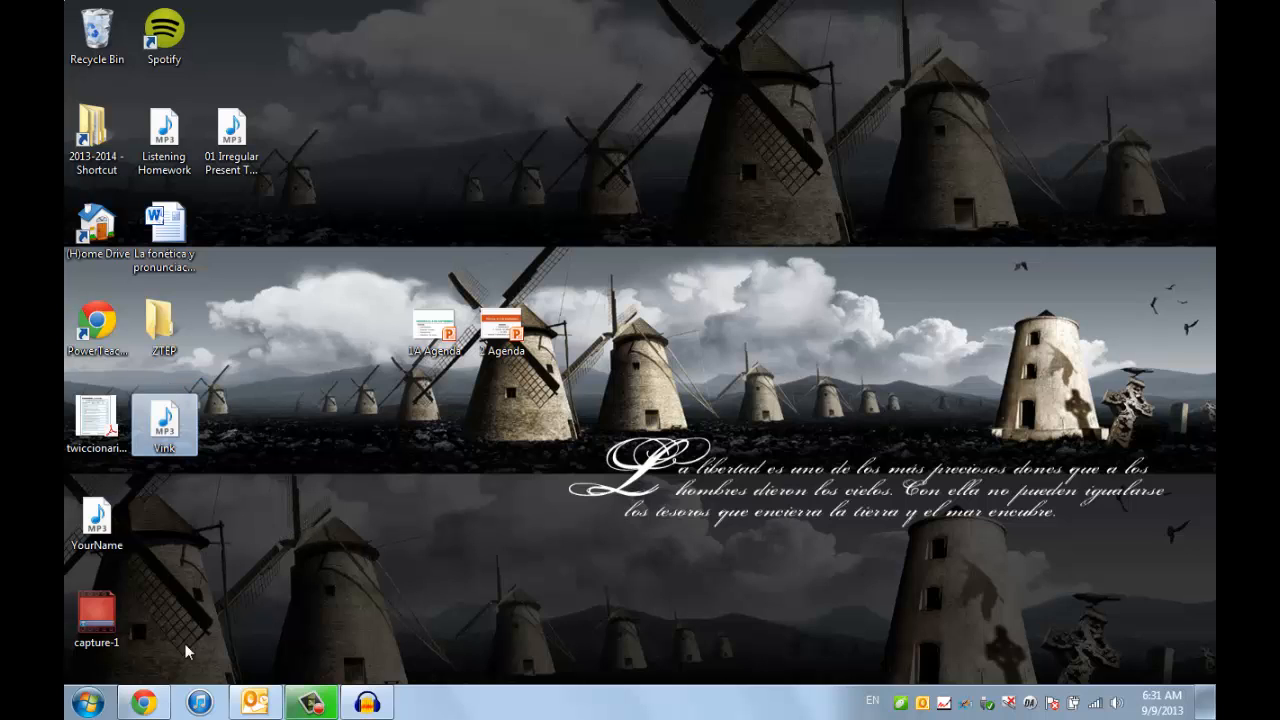
# - Switch to Blackboard in Chrome and open the Speaking assignment in Español II, under Contenido de clase, La fonética, Prueba de fonética y pronunciación
pyautogui.click(150, 706)
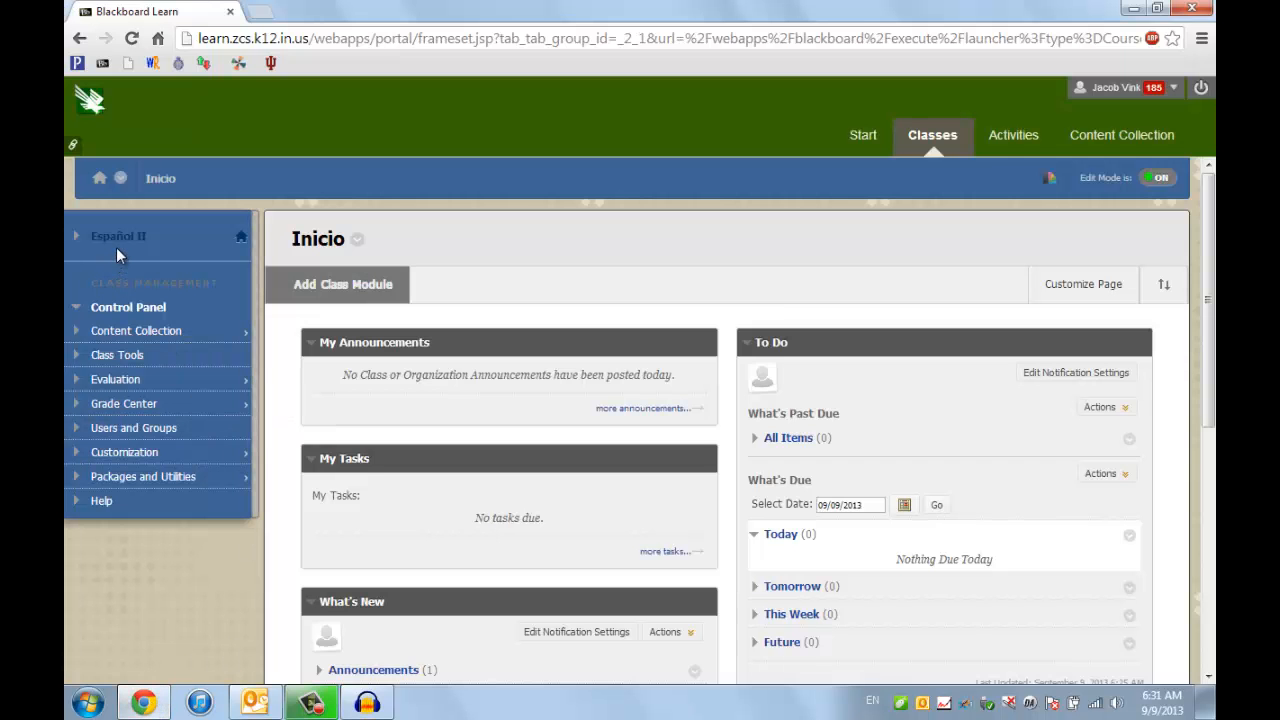
pyautogui.click(79, 247)
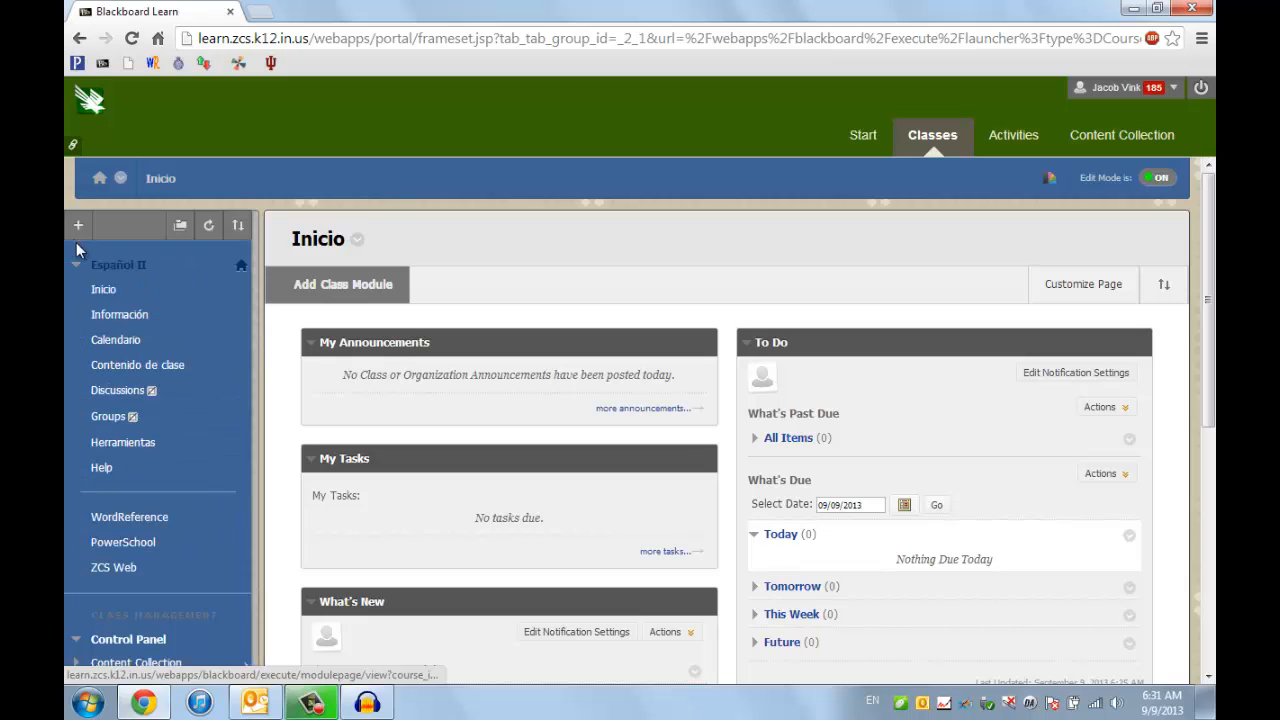
pyautogui.click(146, 367)
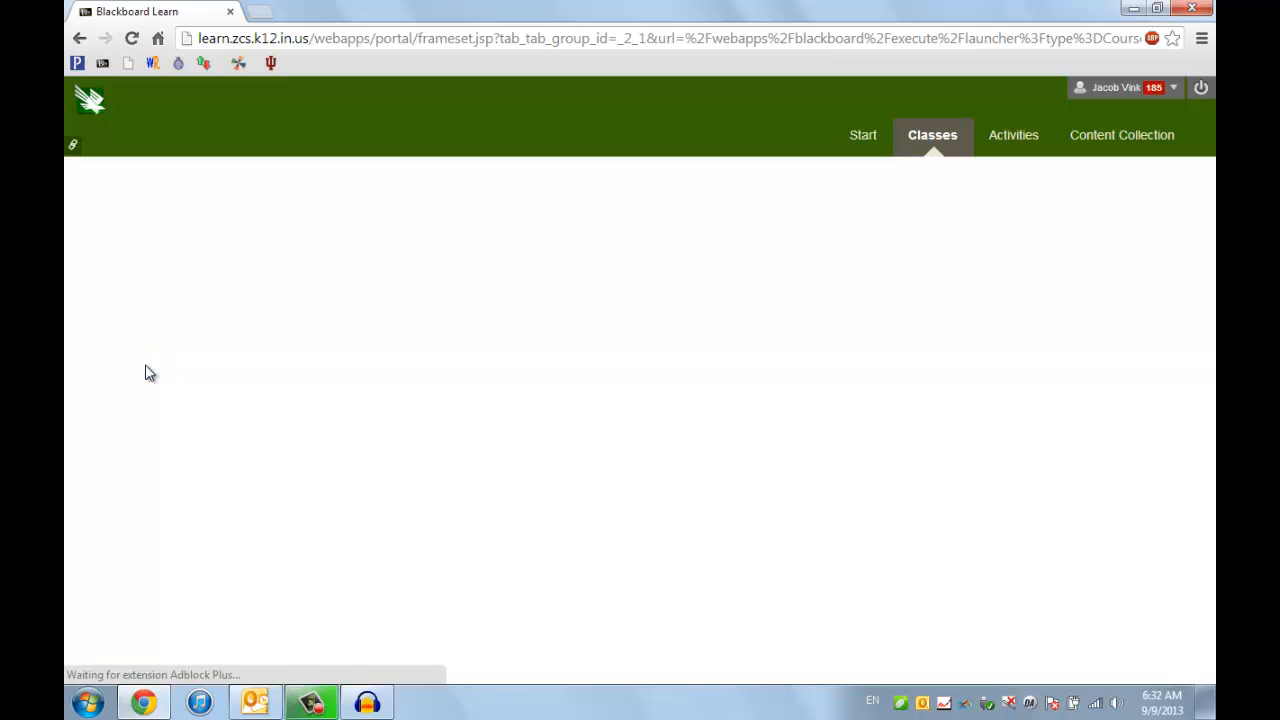
pyautogui.scroll(-3, 425, 362)
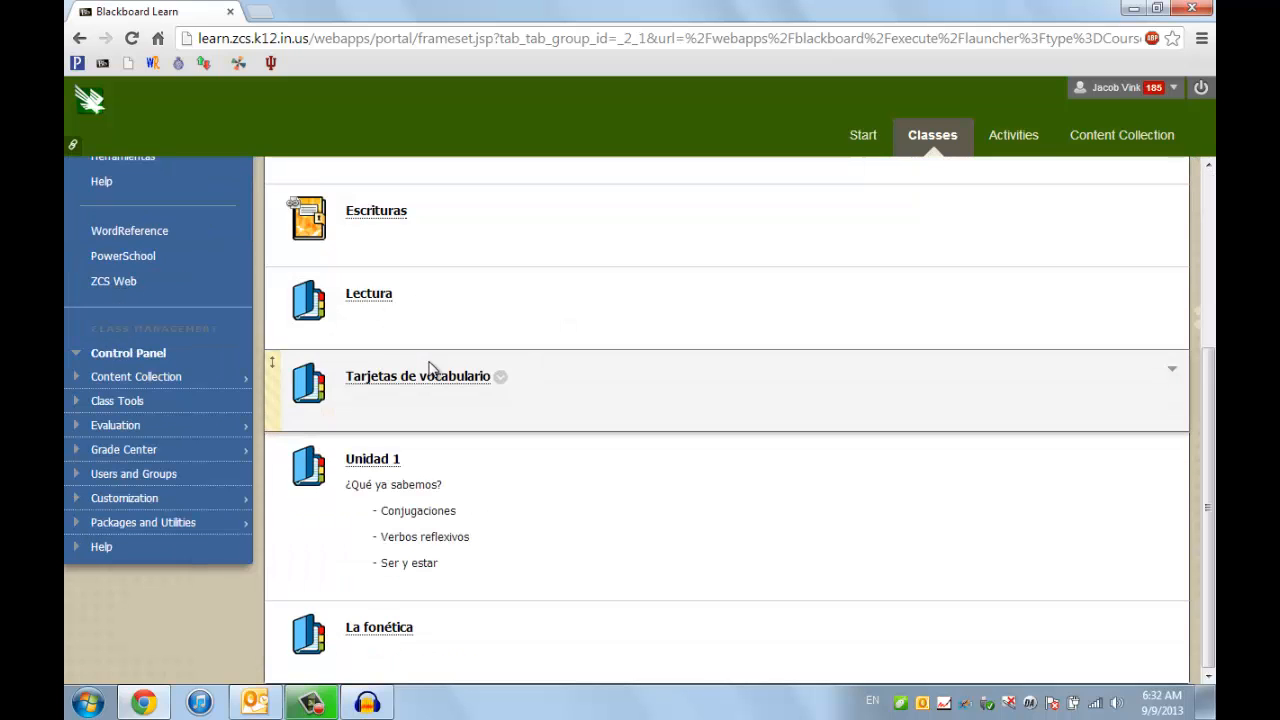
pyautogui.click(395, 630)
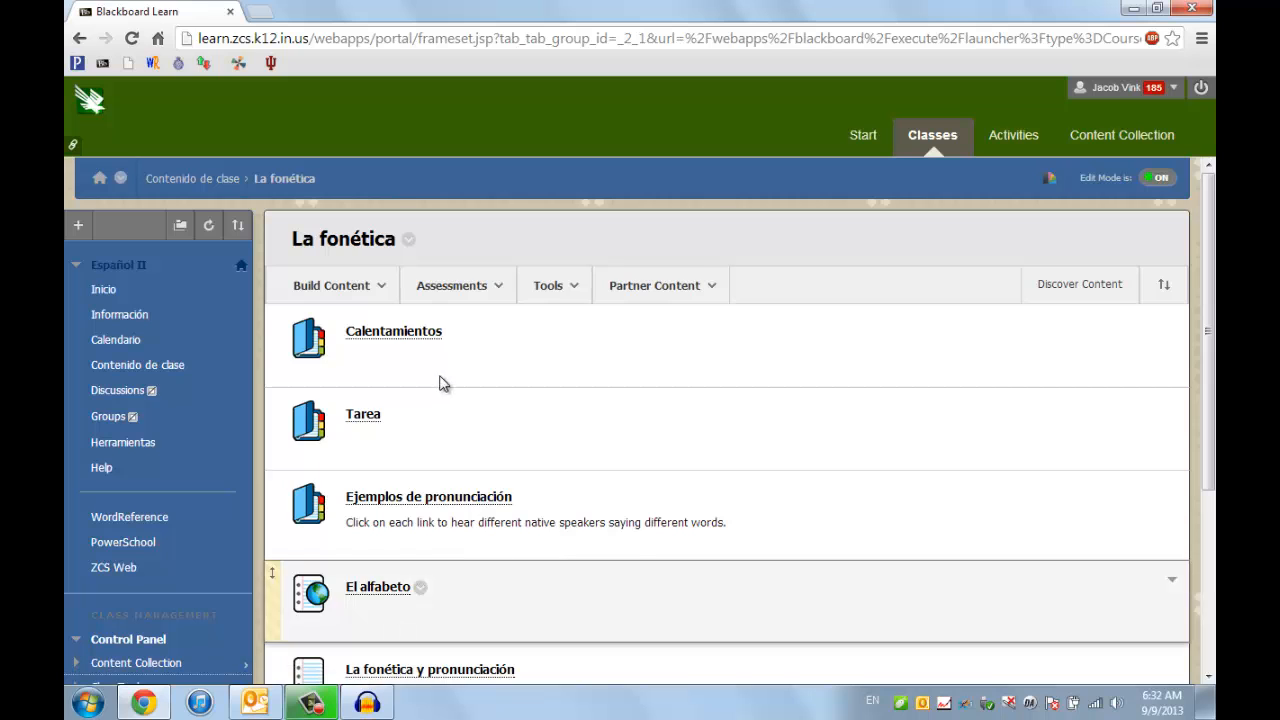
pyautogui.scroll(-3, 447, 374)
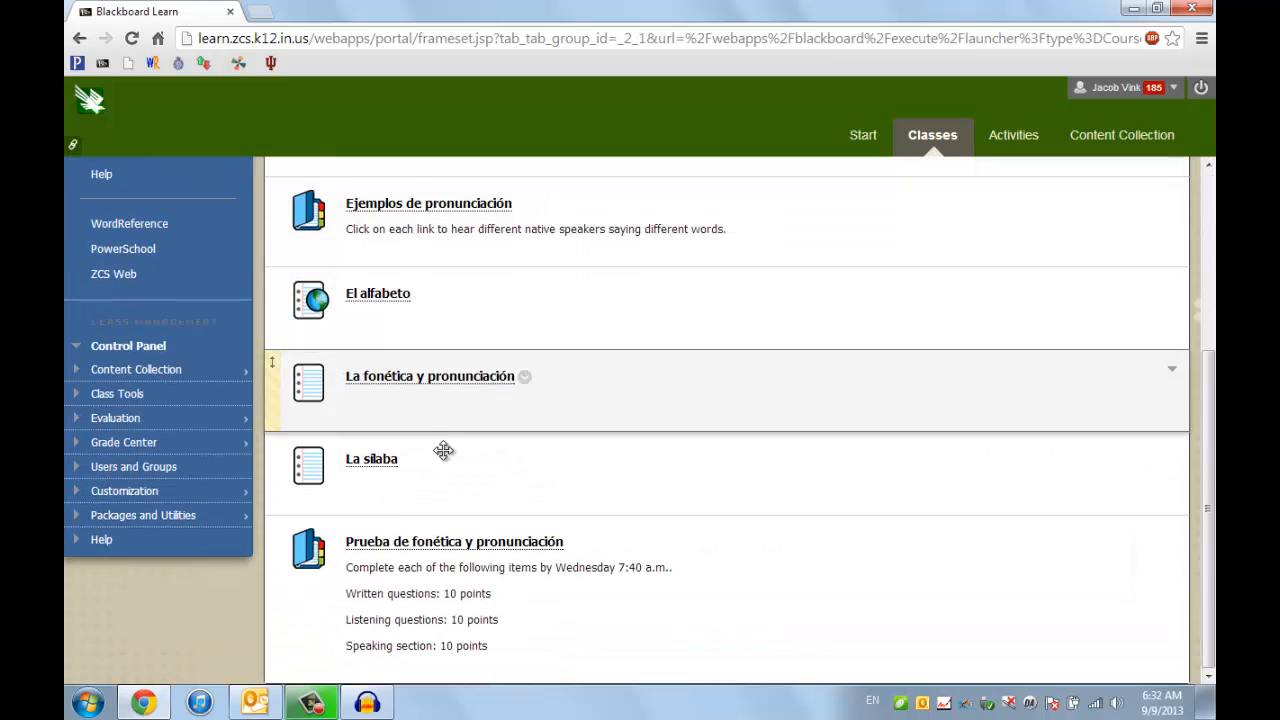
pyautogui.click(469, 544)
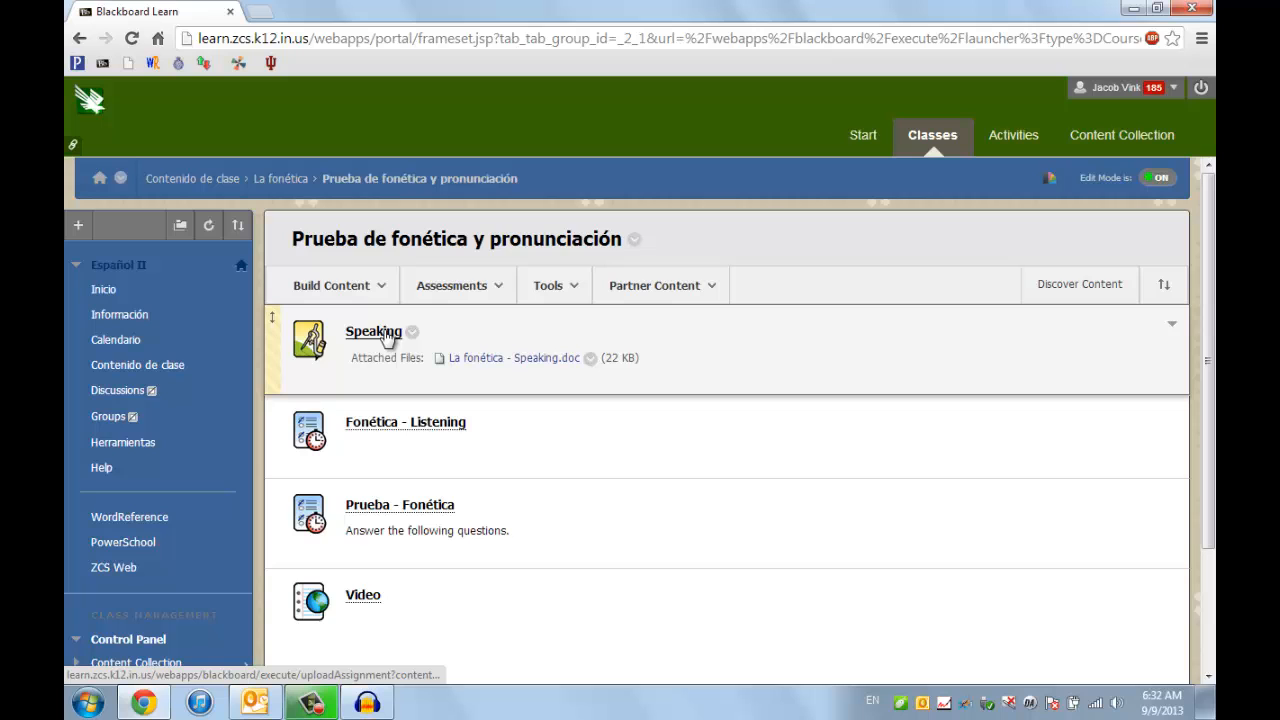
pyautogui.click(385, 332)
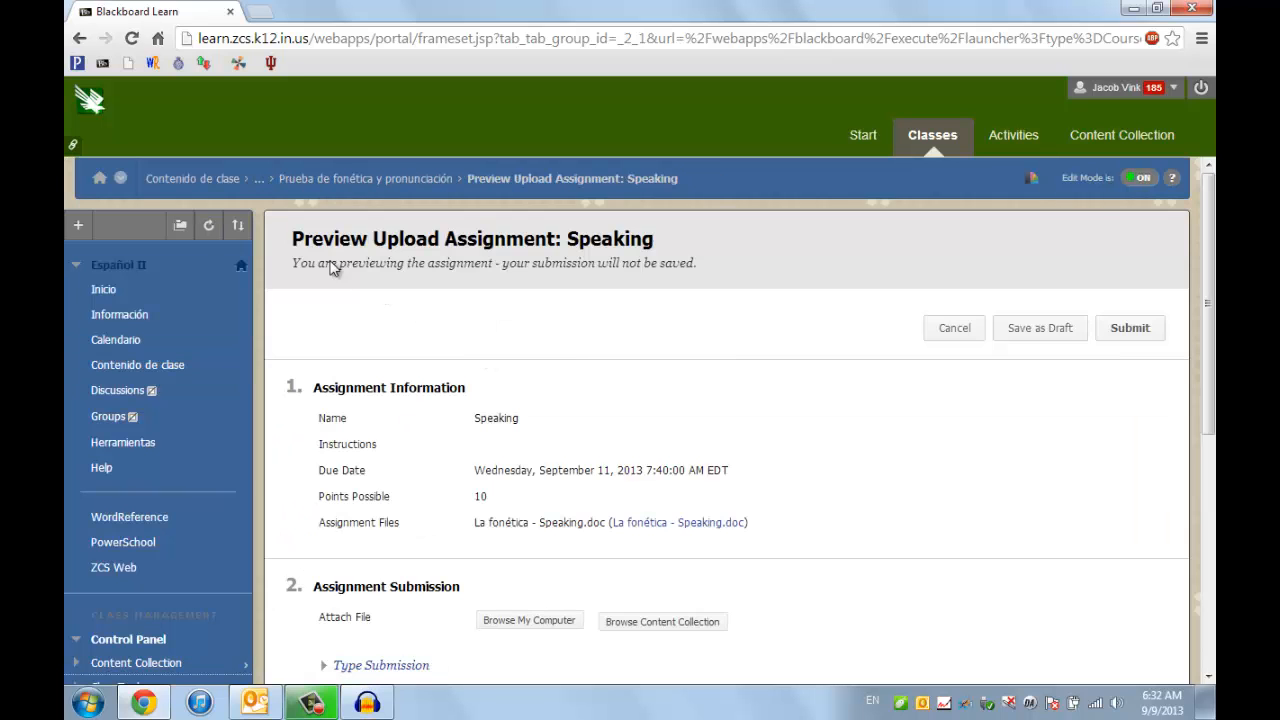
pyautogui.moveTo(410, 237); pyautogui.dragTo(549, 239)
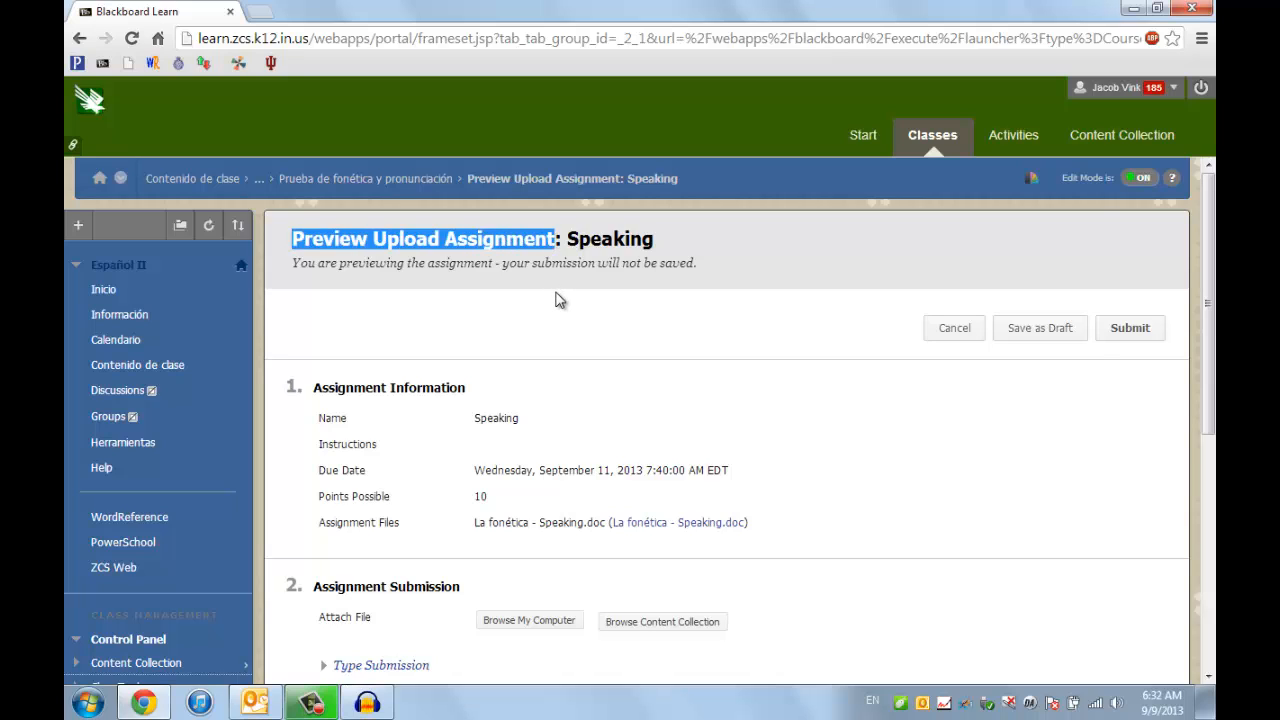
pyautogui.click(566, 325)
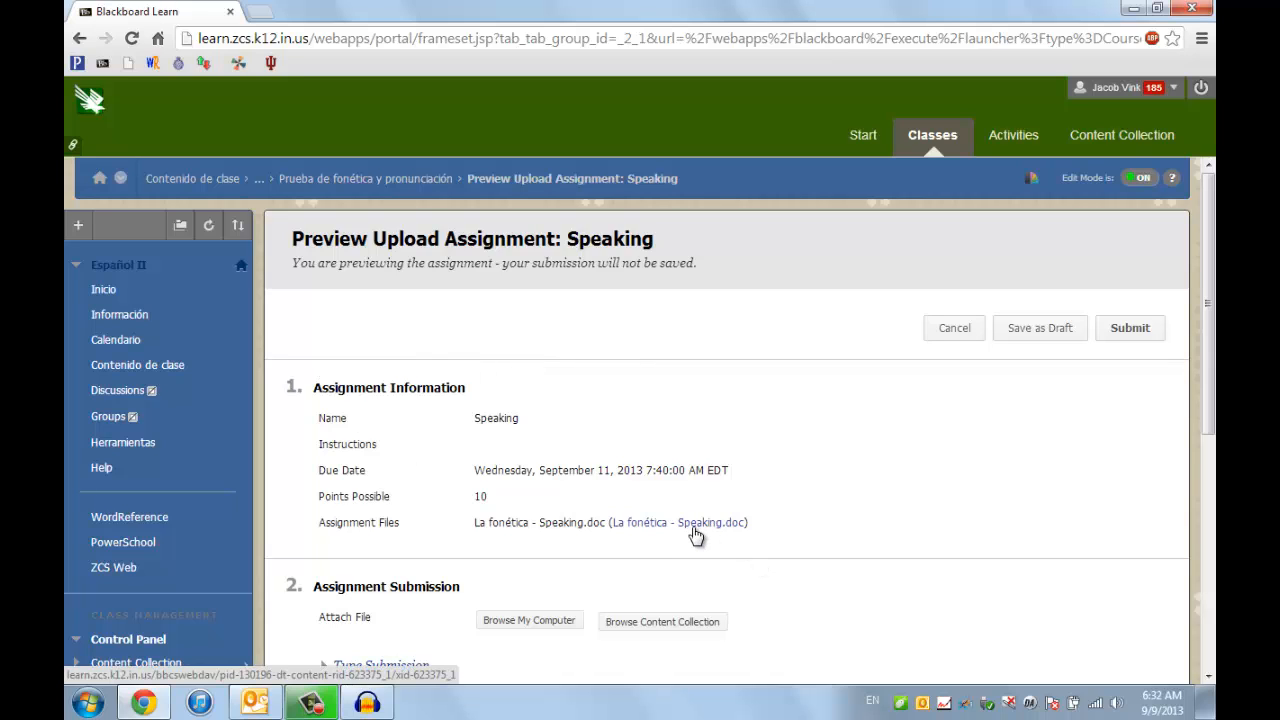
# - Attach the exported MP3 recording from the Desktop to the Speaking assignment submission
pyautogui.scroll(-2, 696, 535)
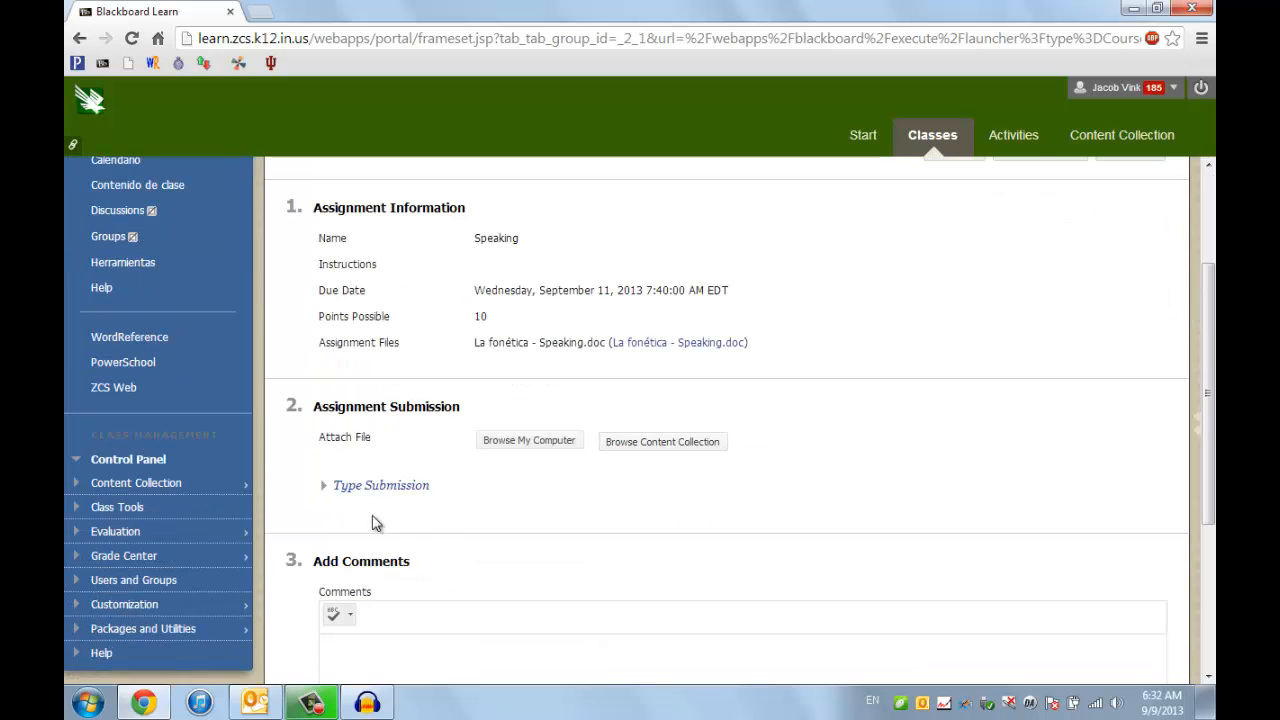
pyautogui.moveTo(316, 401); pyautogui.dragTo(493, 418)
pyautogui.click(497, 440)
pyautogui.click(557, 443)
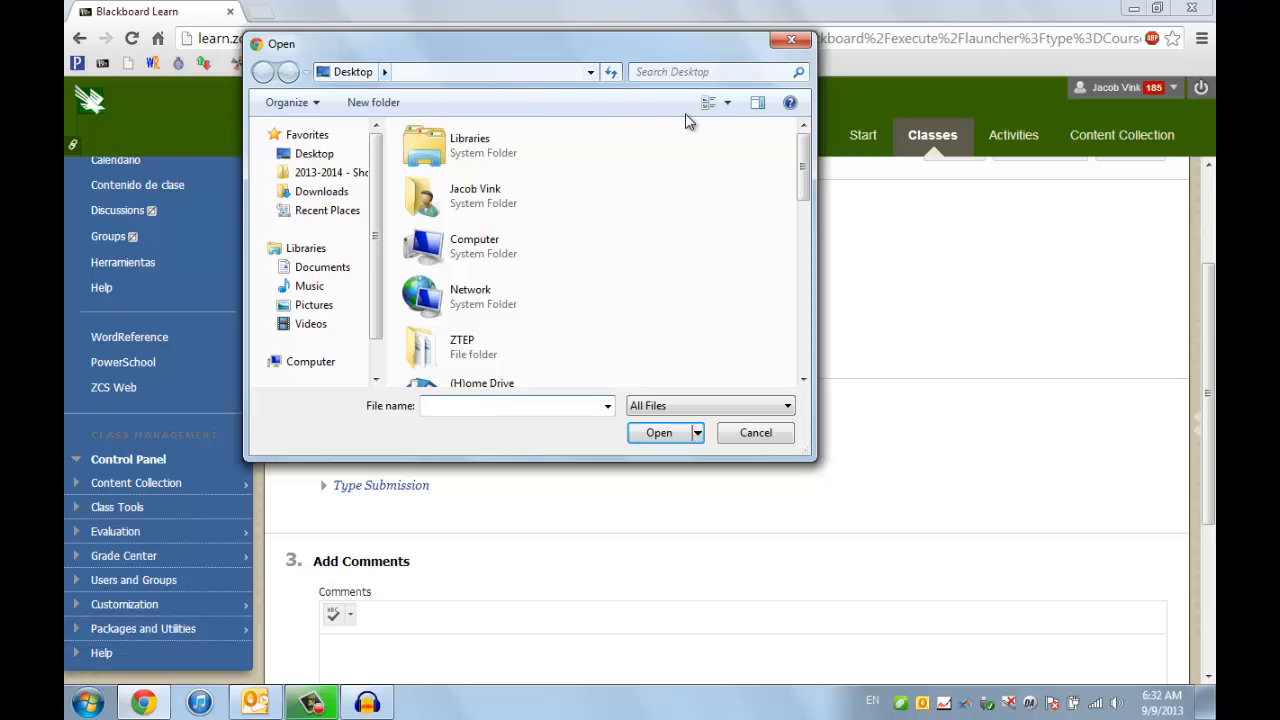
pyautogui.moveTo(801, 168); pyautogui.dragTo(801, 362)
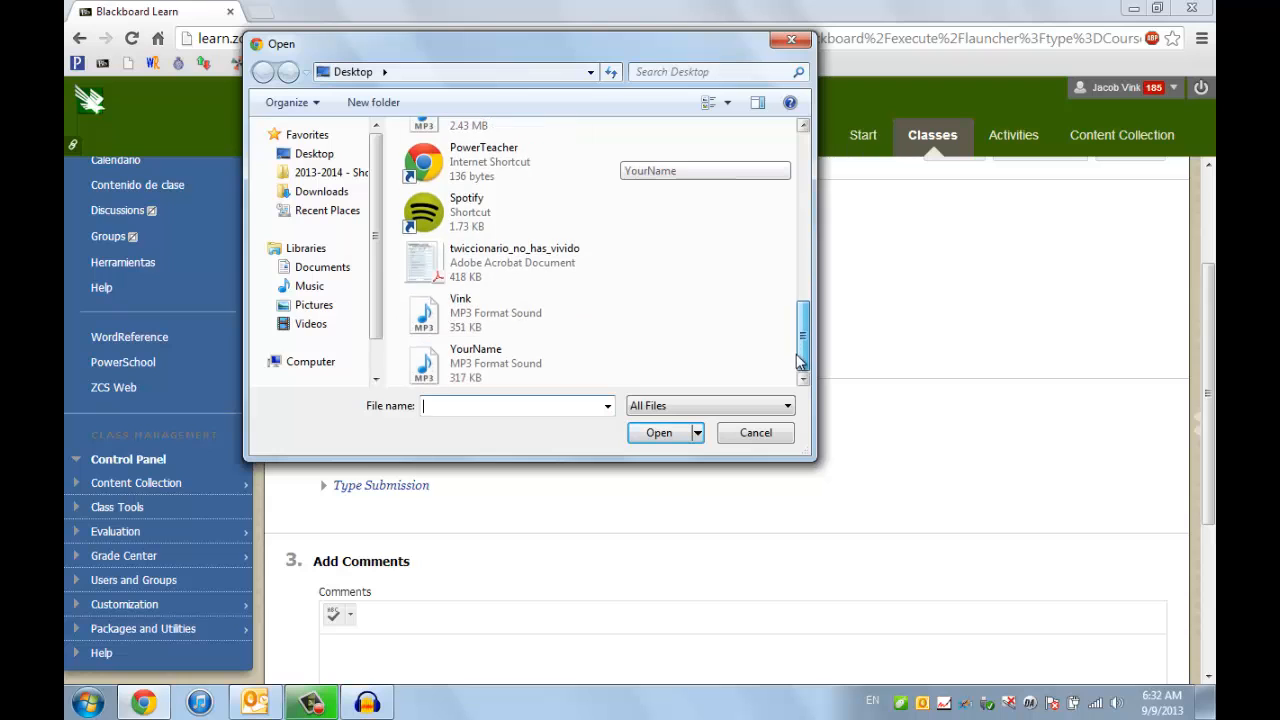
pyautogui.click(560, 325)
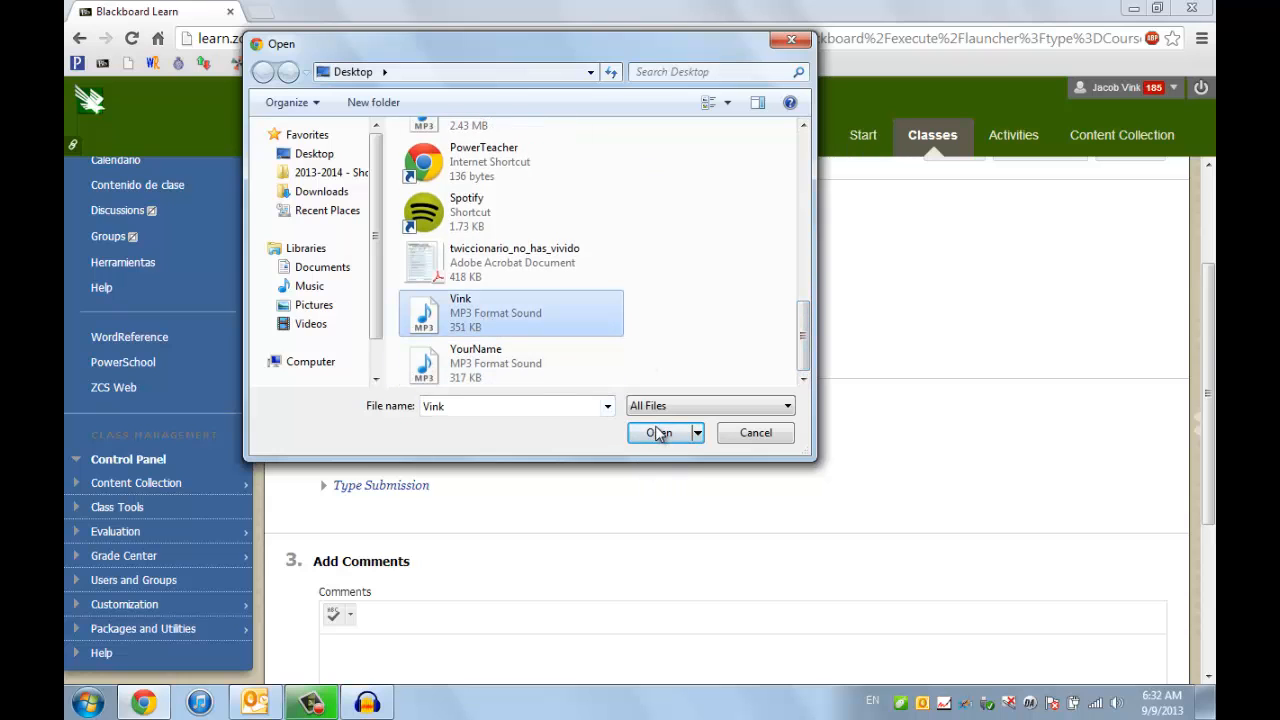
pyautogui.click(659, 432)
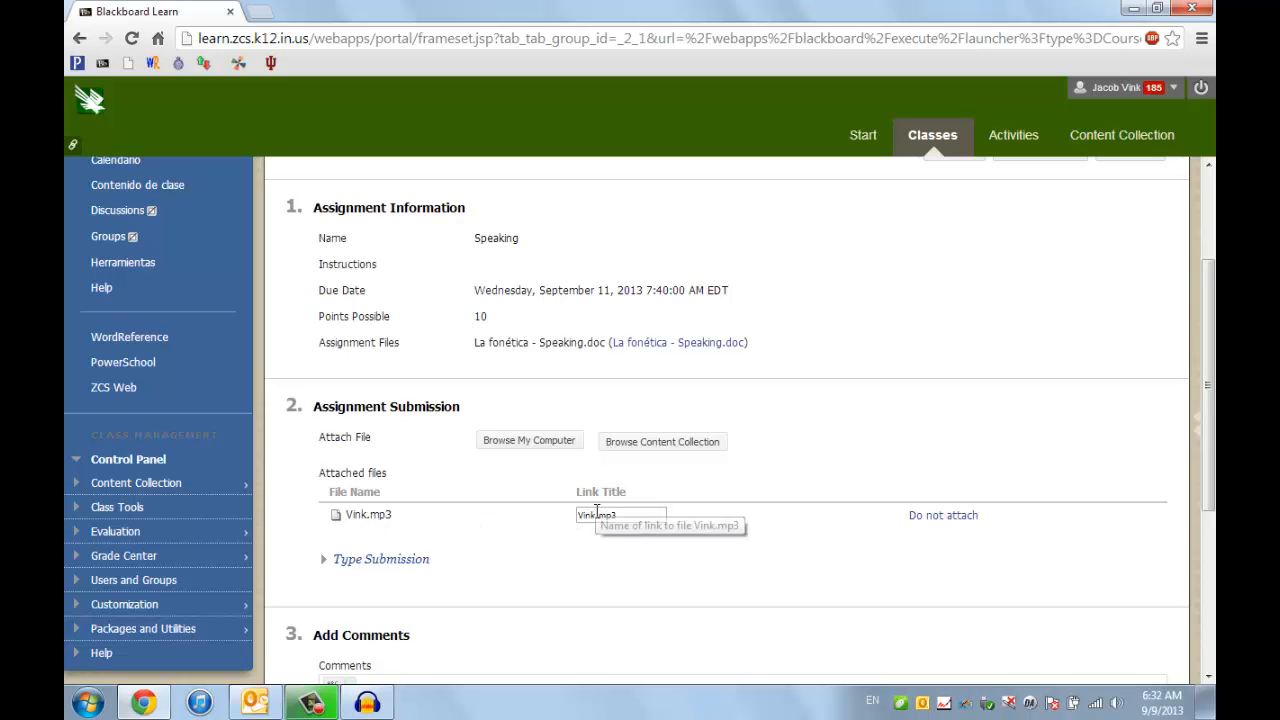
# - Review the comments and submit sections of the Speaking assignment form
pyautogui.scroll(-2, 511, 486)
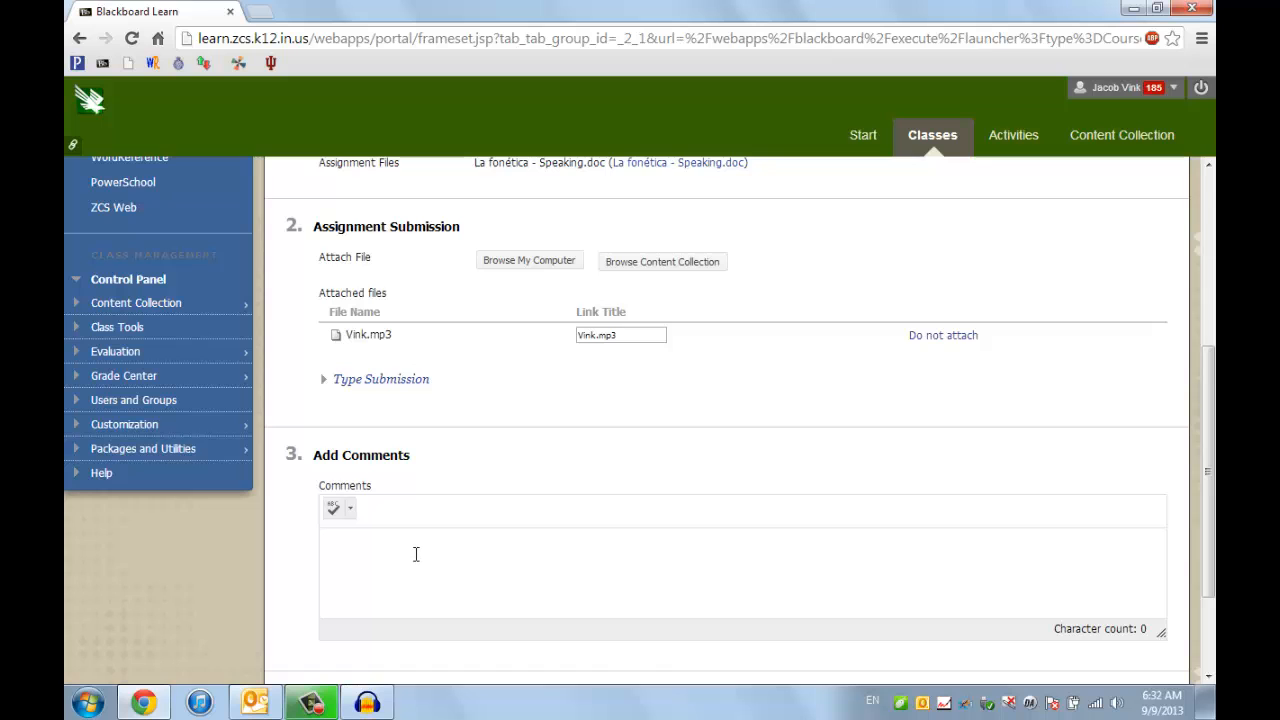
pyautogui.scroll(-1, 416, 554)
pyautogui.scroll(-1, 418, 562)
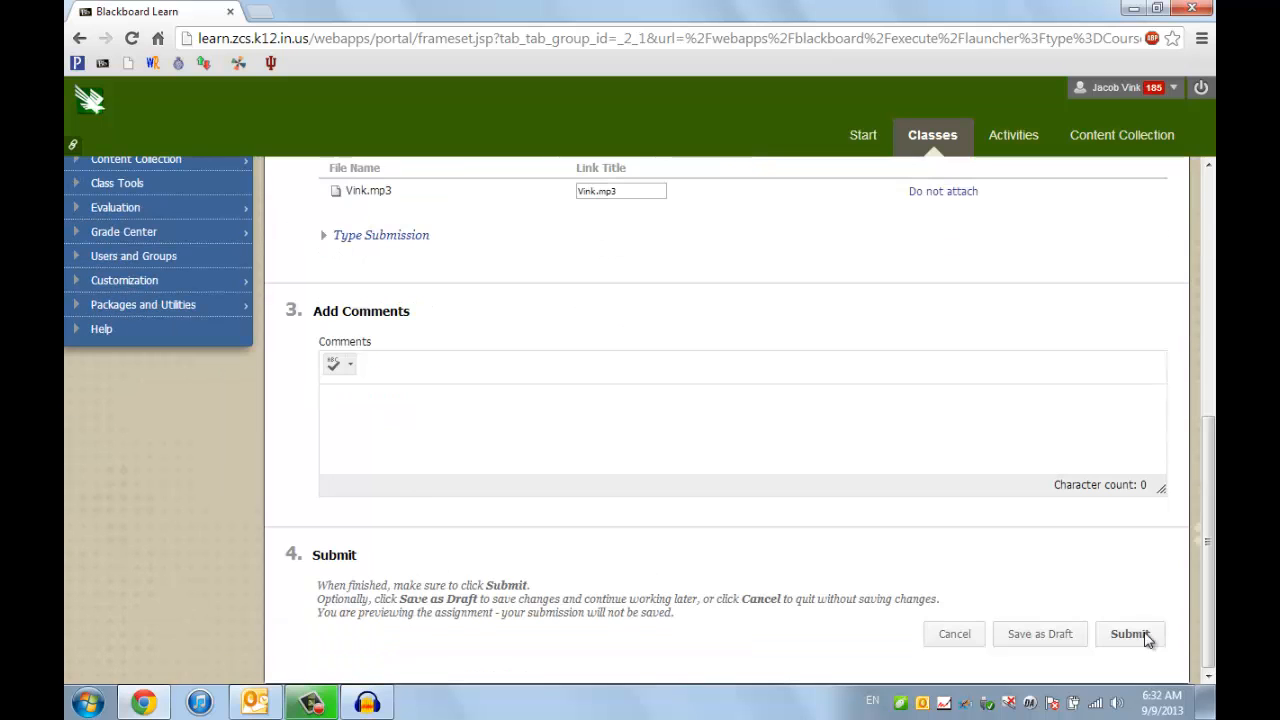